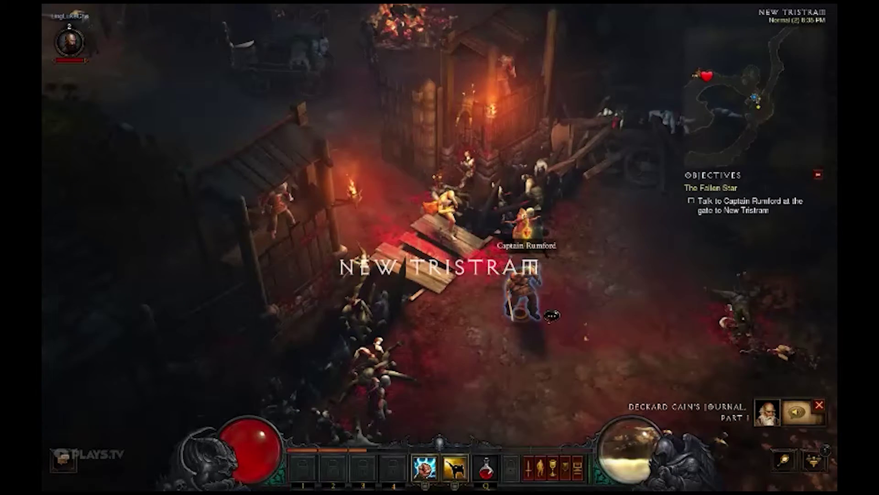
Step: Talk to Captain Rumford at the gate, end the dialogue, and head toward the Risen Undead
{"action": "left_click", "coordinate": [552, 315]}
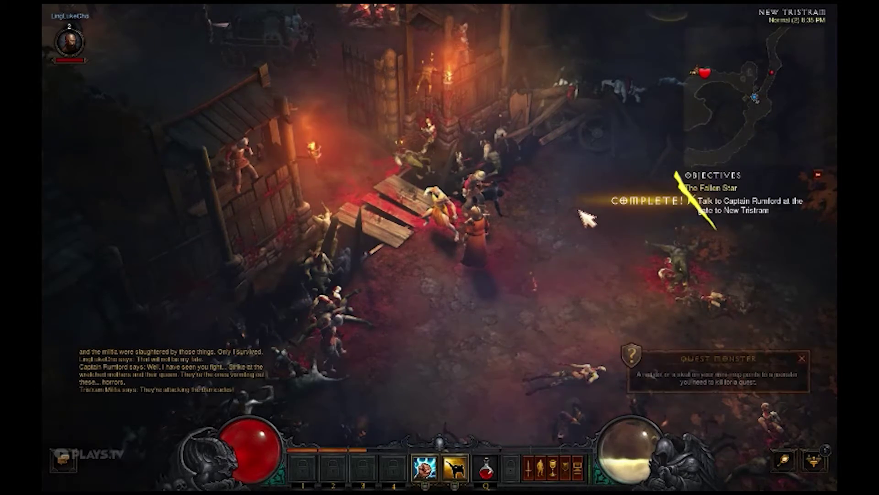
{"action": "left_click", "coordinate": [585, 218]}
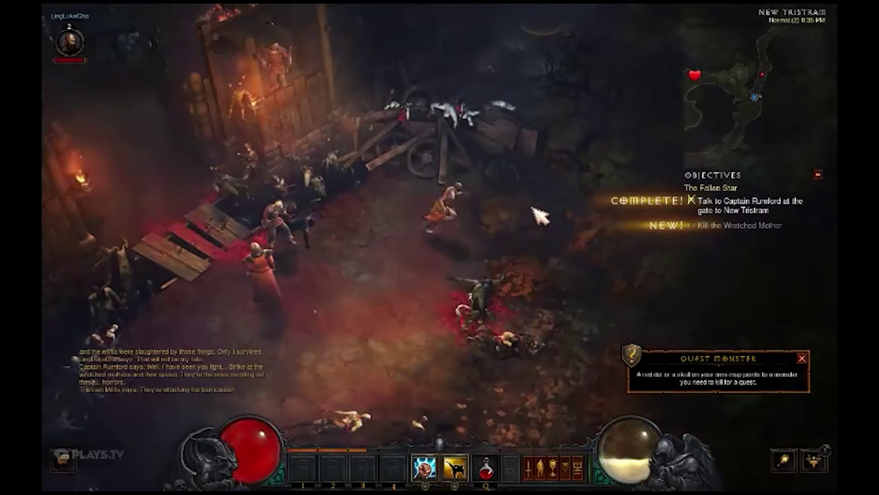
{"action": "left_click", "coordinate": [431, 143]}
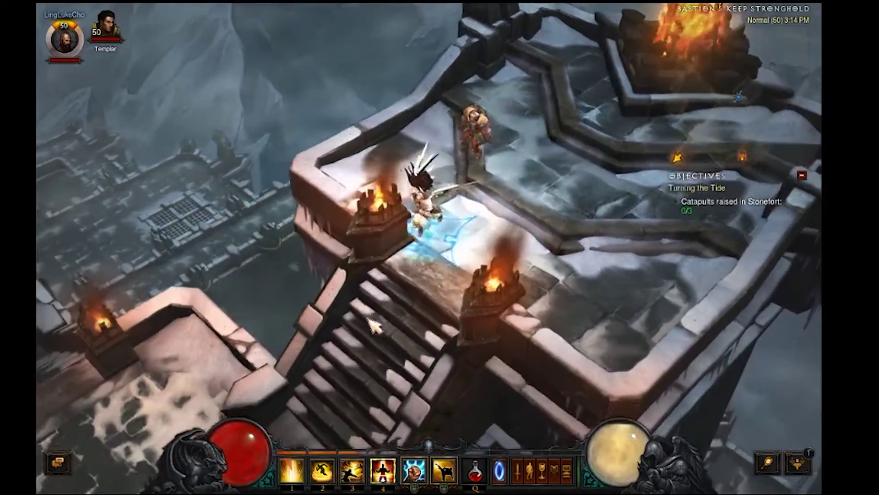
Step: Run along the ramparts with the Templar and strike the demon boss with skill 3
{"action": "left_click", "coordinate": [375, 327]}
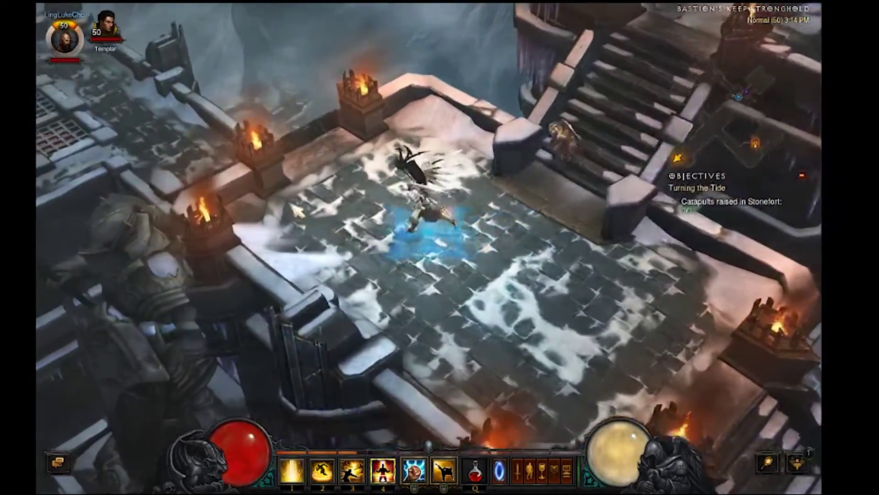
{"action": "left_click", "coordinate": [297, 210]}
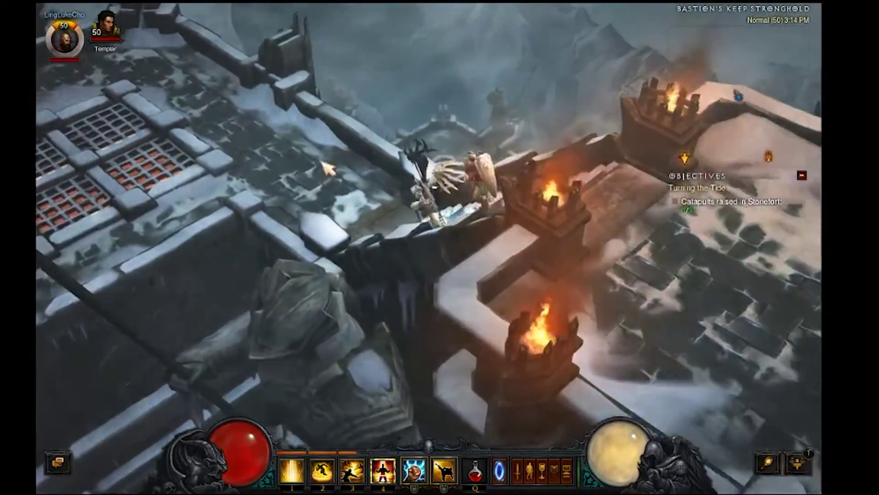
{"action": "left_click", "coordinate": [327, 167]}
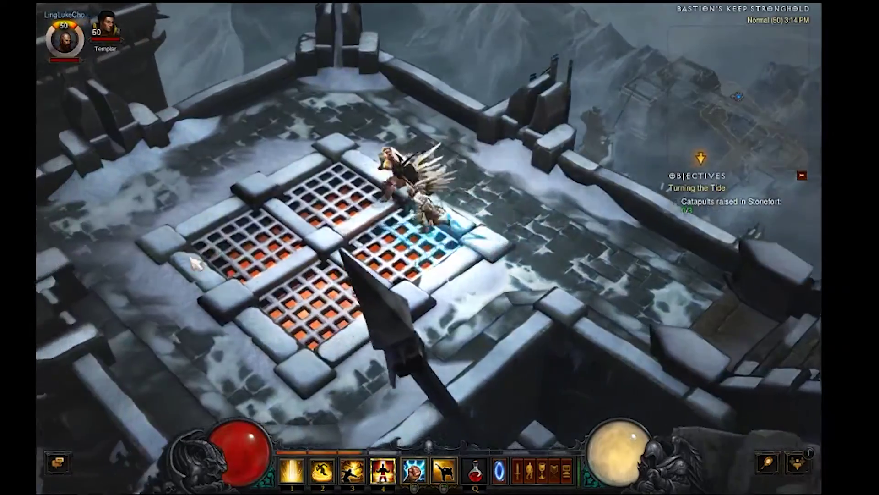
{"action": "left_click", "coordinate": [196, 264]}
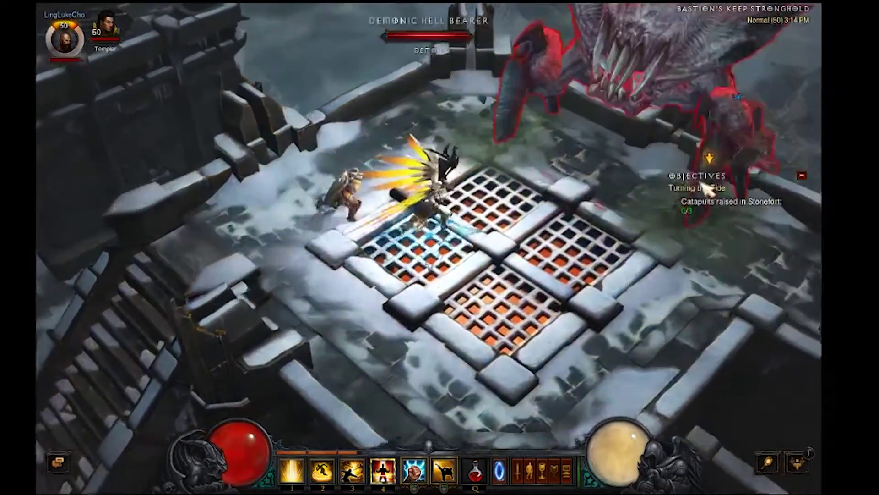
{"action": "left_click", "coordinate": [708, 187]}
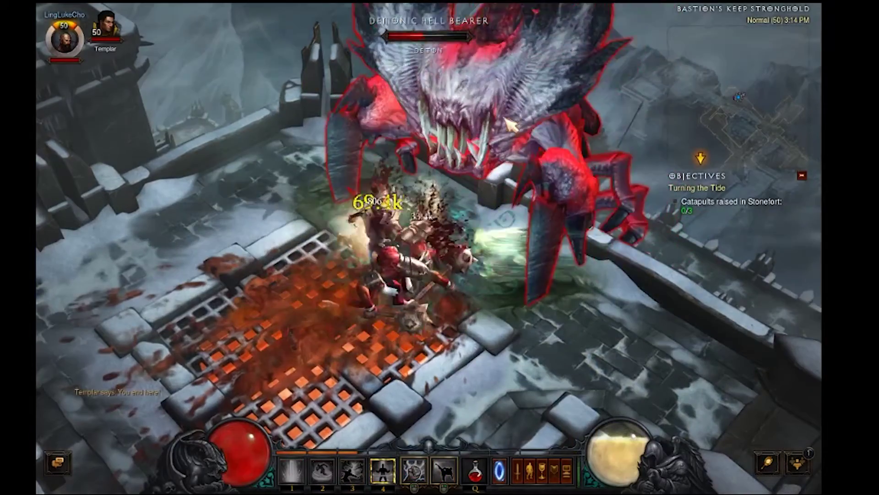
{"action": "key", "text": "3"}
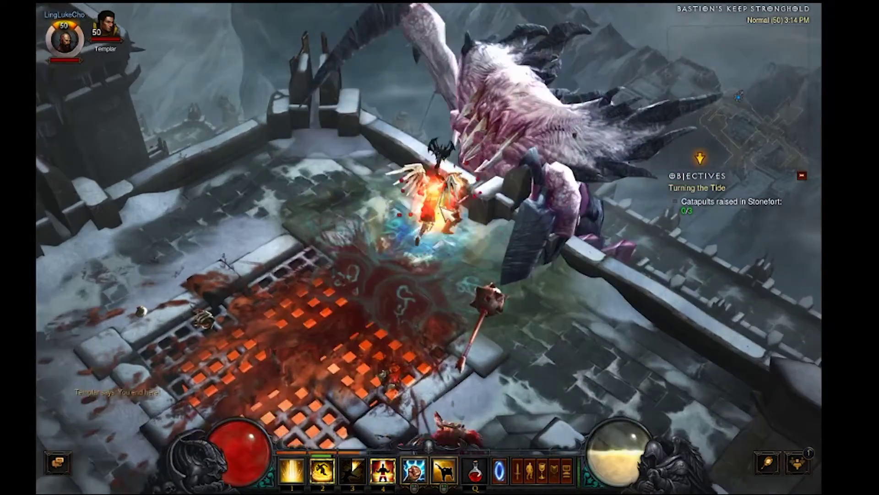
Step: Walk back past the grate collecting gold, then attack the nearby enemies
{"action": "left_click", "coordinate": [357, 302]}
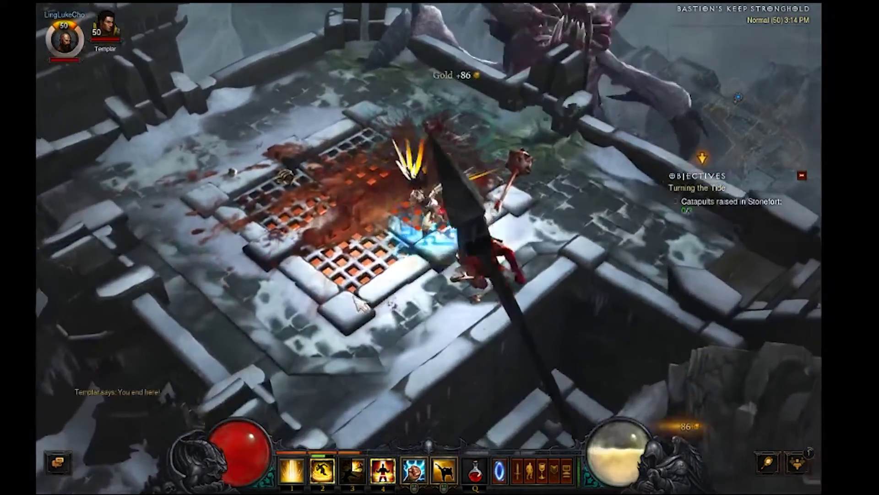
{"action": "mouse_move", "coordinate": [357, 302]}
{"action": "left_mouse_down"}
{"action": "mouse_move", "coordinate": [275, 243]}
{"action": "mouse_move", "coordinate": [474, 300]}
{"action": "left_mouse_up"}
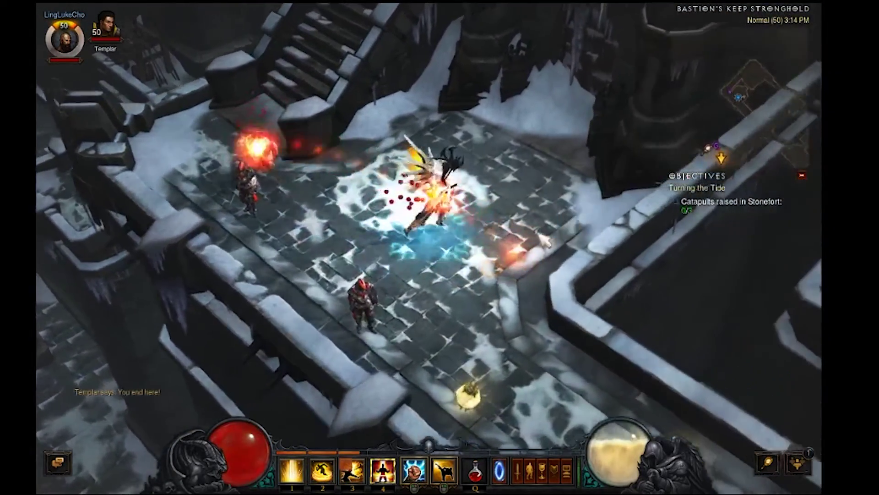
{"action": "mouse_move", "coordinate": [474, 300]}
{"action": "left_mouse_down"}
{"action": "mouse_move", "coordinate": [375, 124]}
{"action": "mouse_move", "coordinate": [569, 346]}
{"action": "left_mouse_up"}
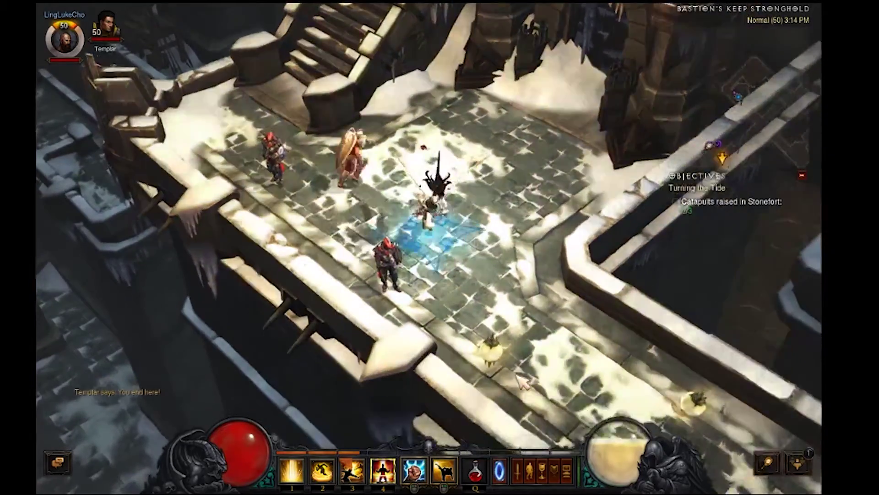